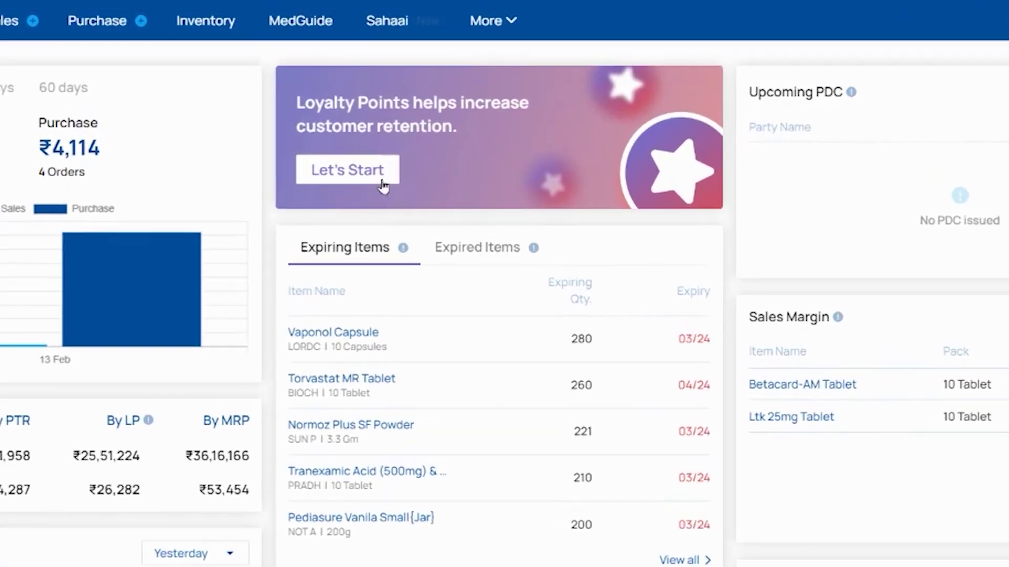
Activate the Customer Loyalty Program from the Loyalty Points banner on the dashboard.
{"action": "left_click", "coordinate": [365, 180]}
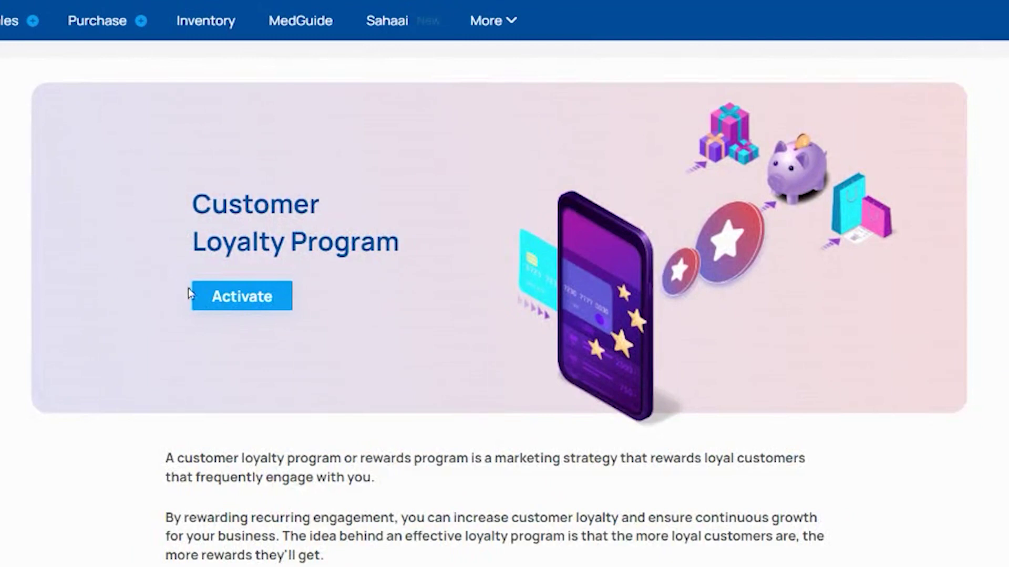
{"action": "left_click", "coordinate": [215, 299]}
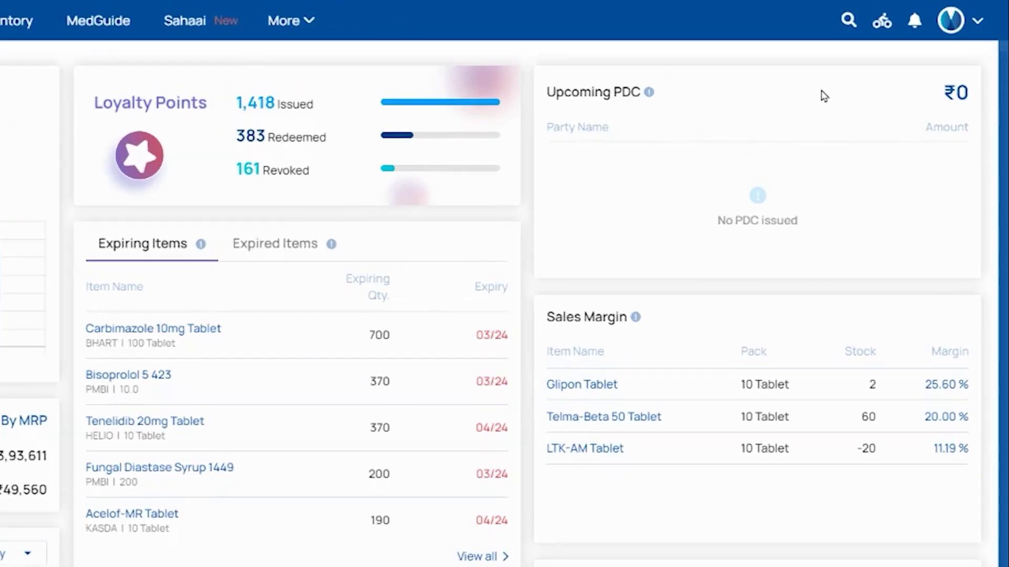
Go to Account & Settings, then Services & Tools, and open the Loyalty Program overview.
{"action": "left_click", "coordinate": [949, 22]}
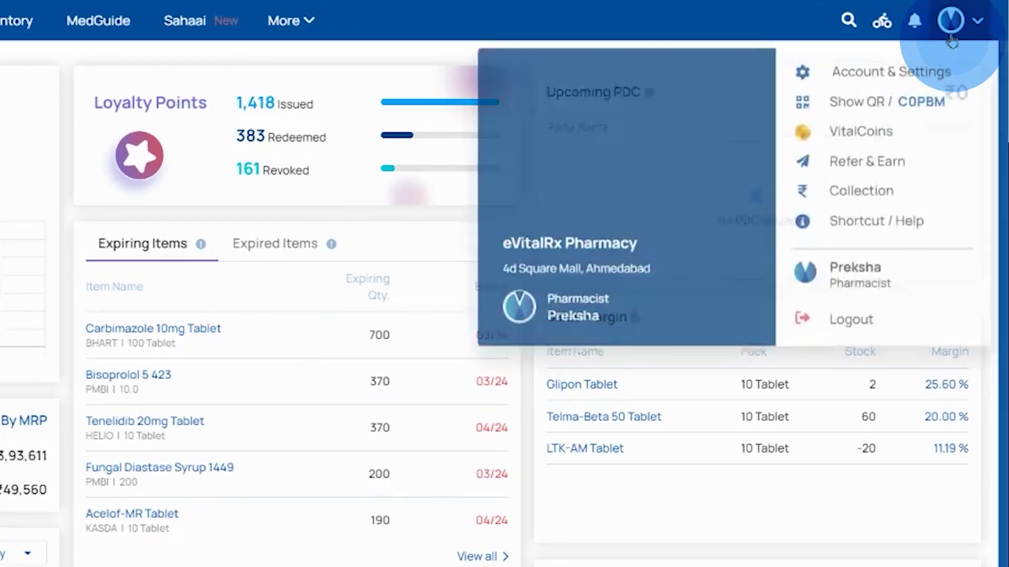
{"action": "left_click", "coordinate": [907, 69]}
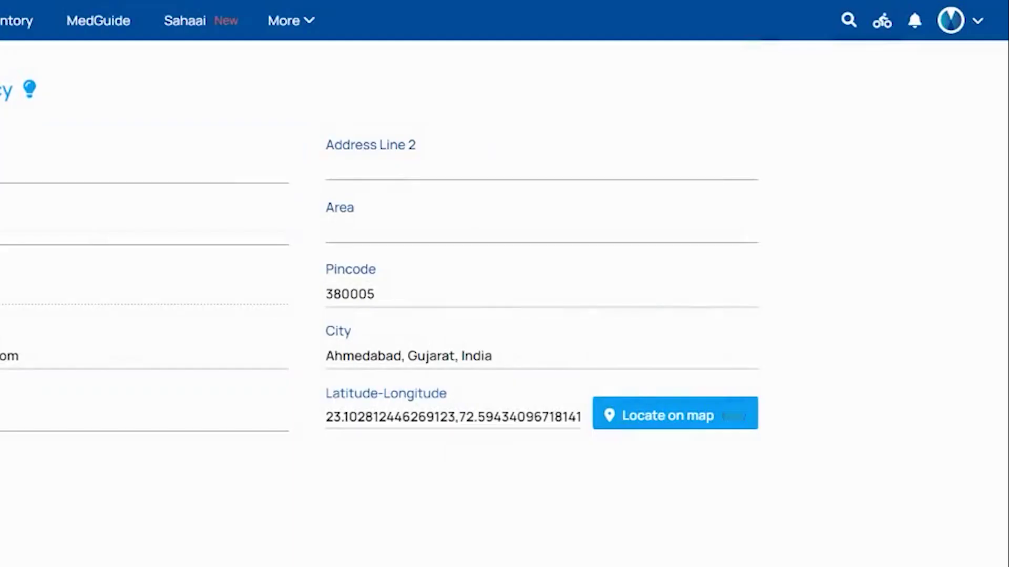
{"action": "left_click", "coordinate": [113, 254]}
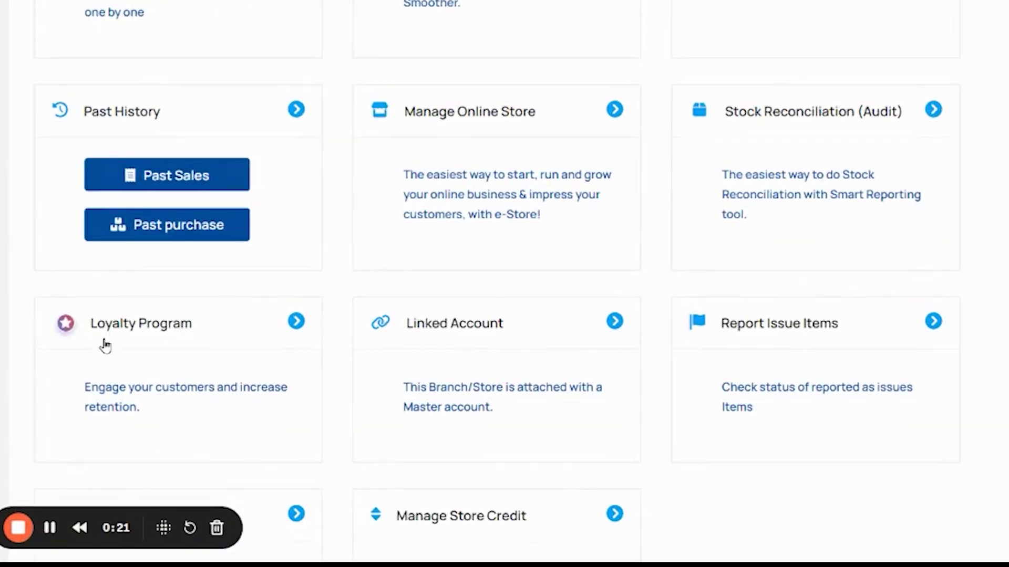
{"action": "left_click", "coordinate": [104, 345]}
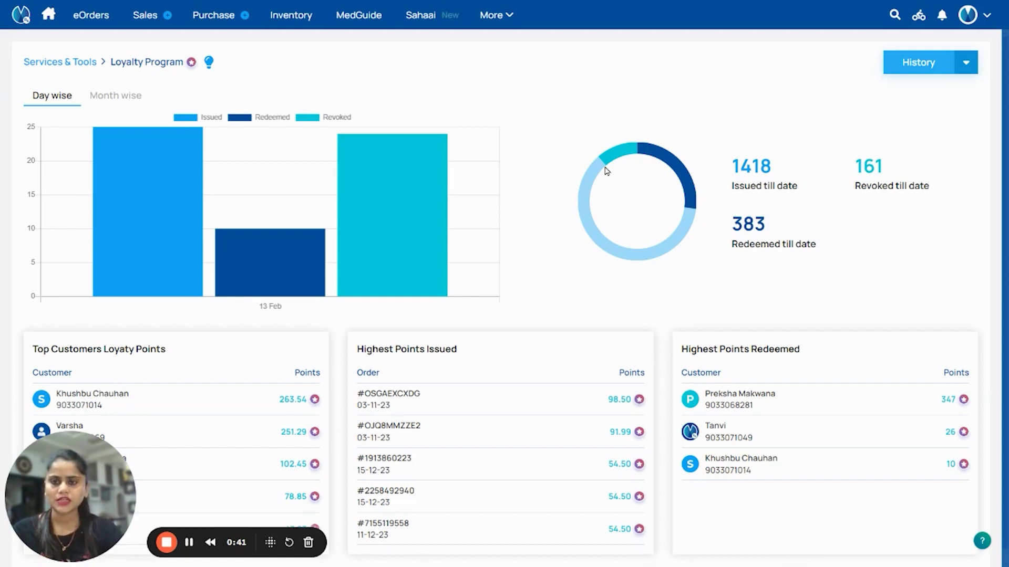
Open Loyalty Program Settings from the menu next to History.
{"action": "left_click", "coordinate": [964, 66]}
{"action": "left_click", "coordinate": [912, 85]}
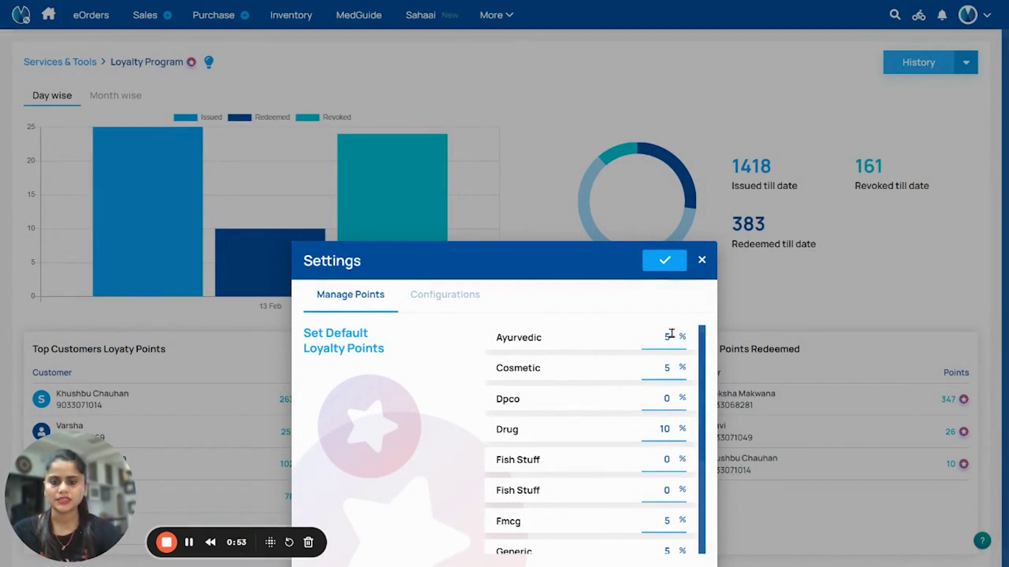
In Configurations, require OTP for redemption and cap redemption at 50% per sales bill, then save.
{"action": "left_click", "coordinate": [463, 297]}
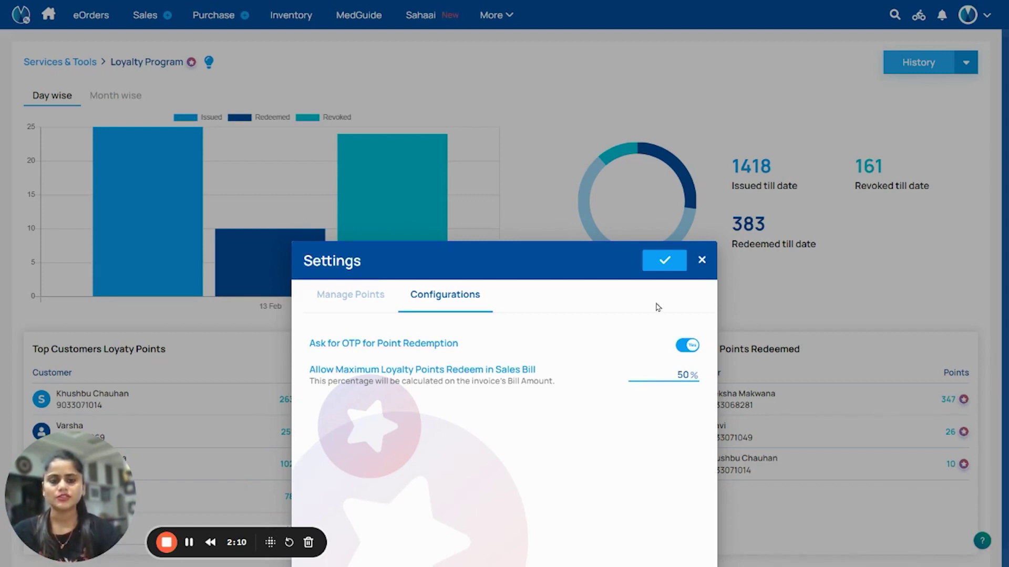
{"action": "left_click", "coordinate": [666, 260]}
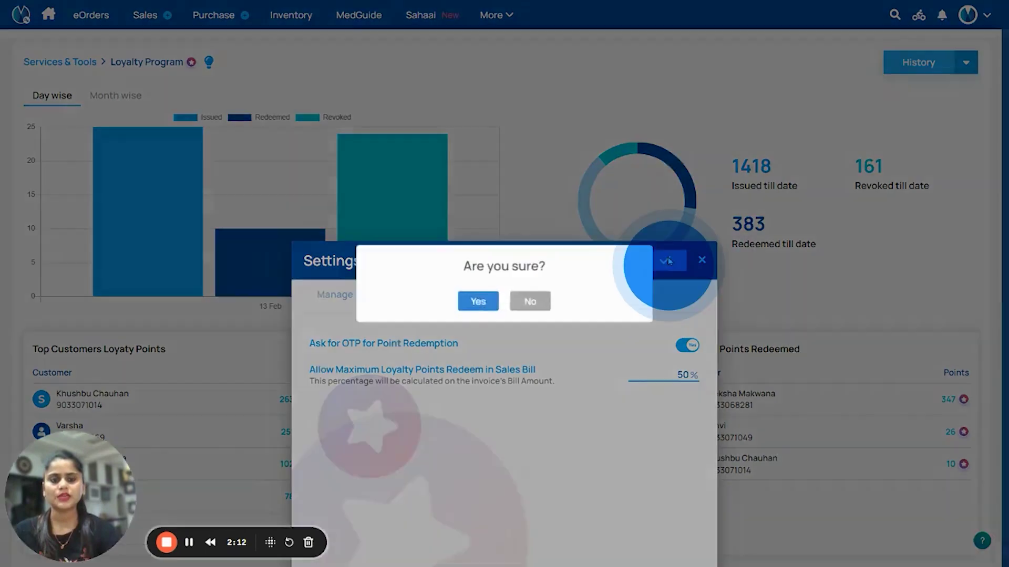
{"action": "left_click", "coordinate": [474, 304]}
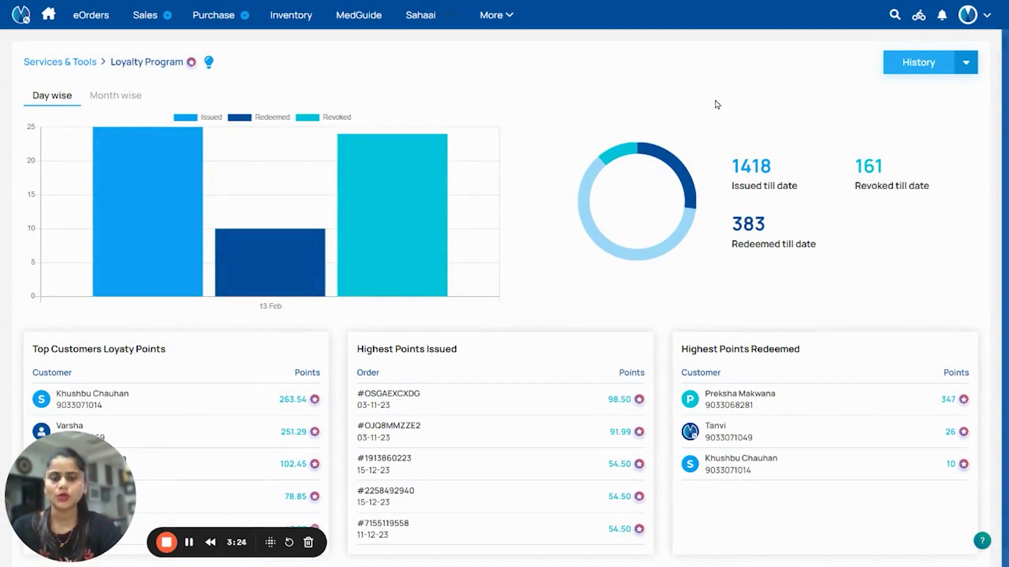
Create a new sales bill for the loyalty customer and review its 28.4-point earning breakdown.
{"action": "left_click", "coordinate": [145, 15]}
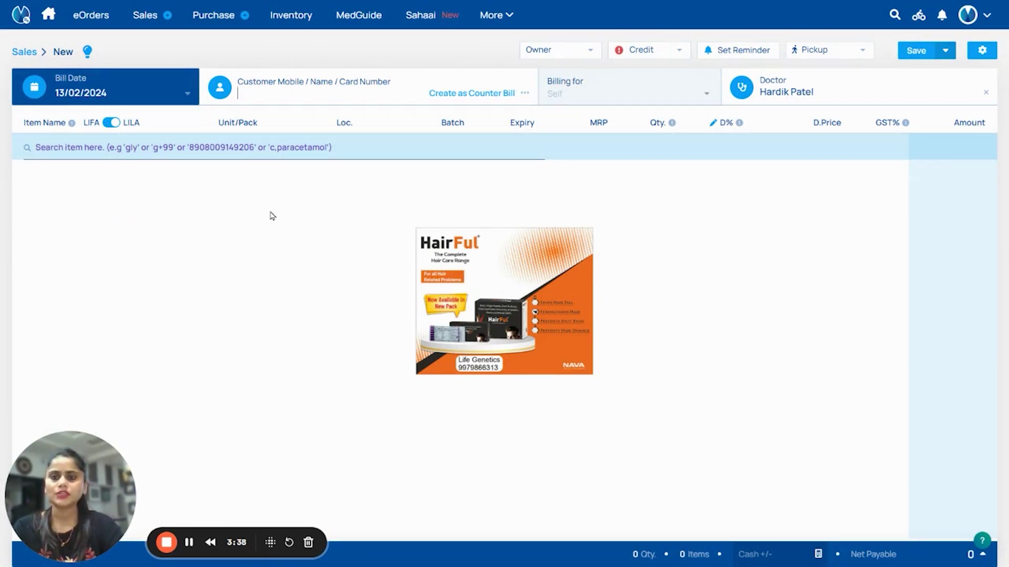
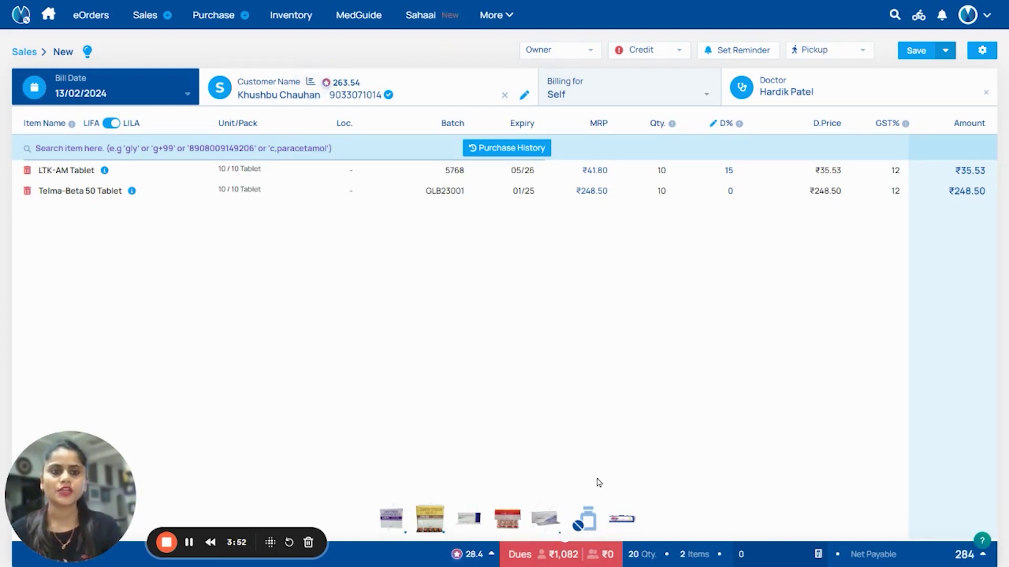
{"action": "mouse_move", "coordinate": [428, 531]}
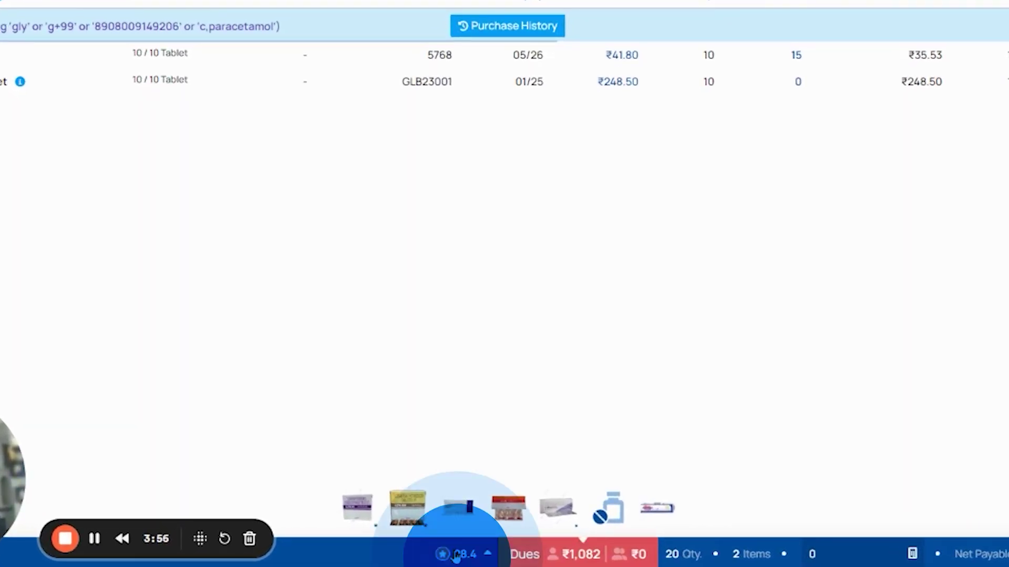
{"action": "left_click", "coordinate": [455, 556]}
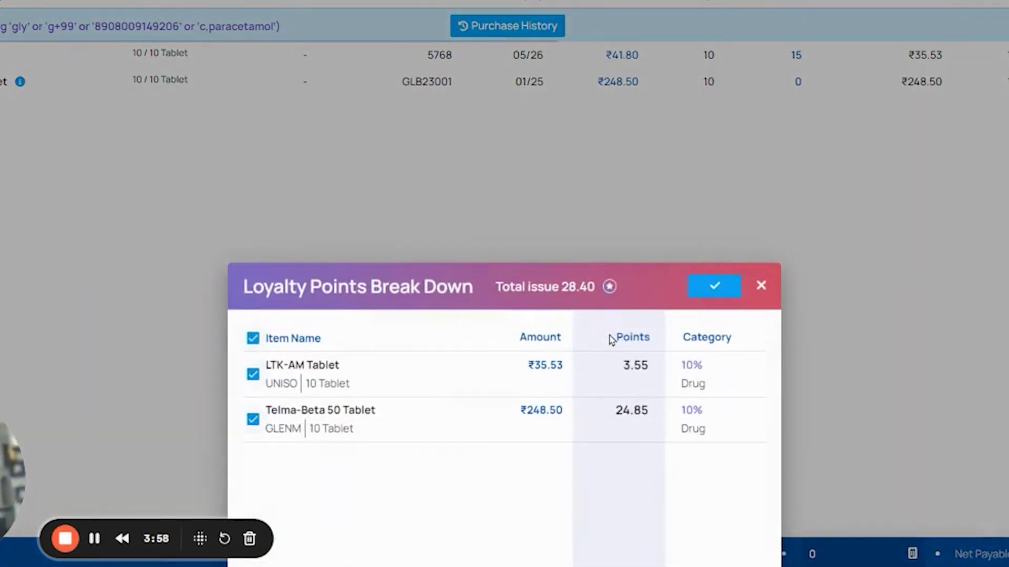
{"action": "left_click", "coordinate": [760, 286]}
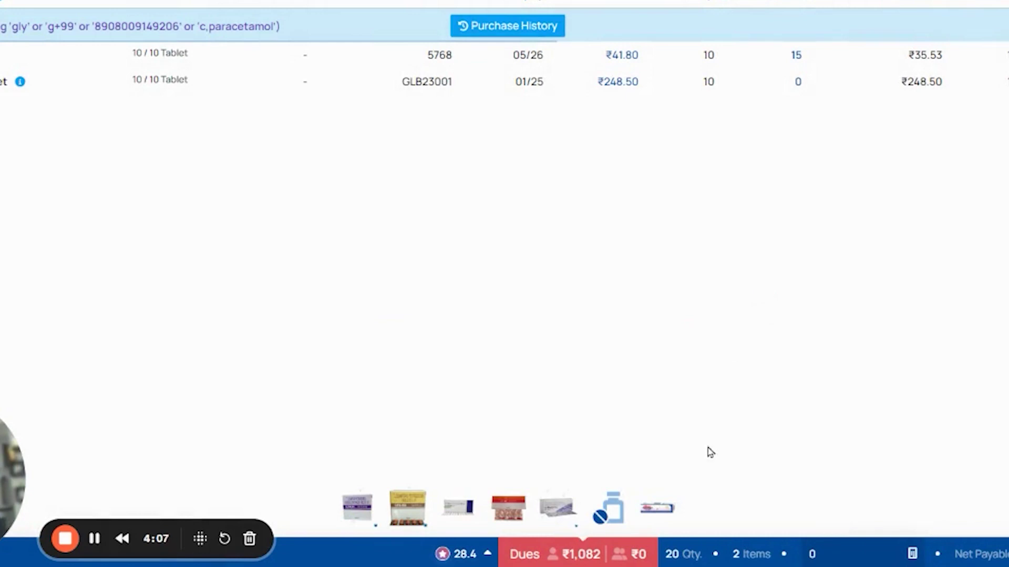
Redeem 10 loyalty points in the Invoice break down, lowering net payable from 284 to 274.
{"action": "left_click", "coordinate": [692, 556]}
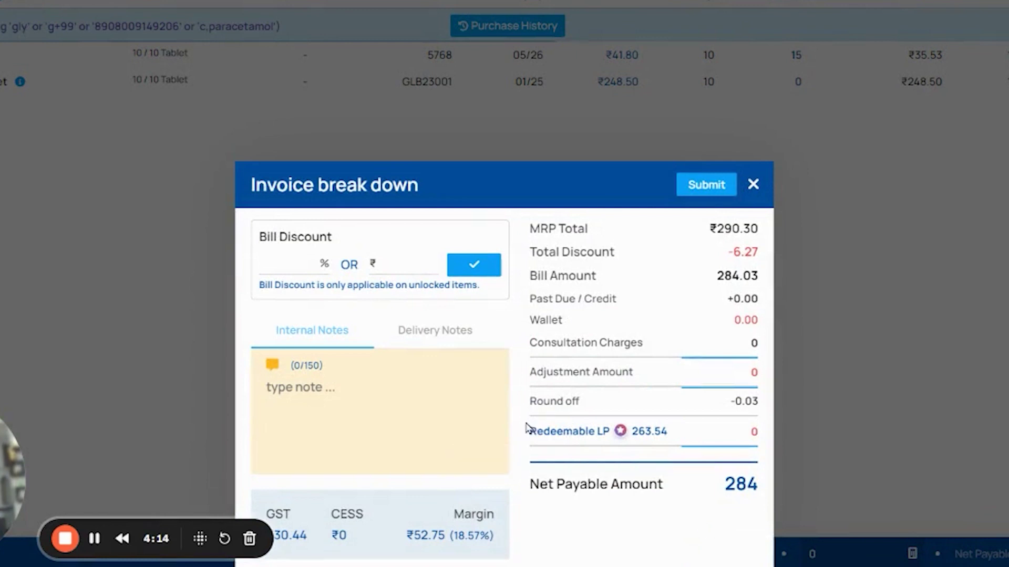
{"action": "left_click_drag", "start_coordinate": [527, 430], "coordinate": [665, 428]}
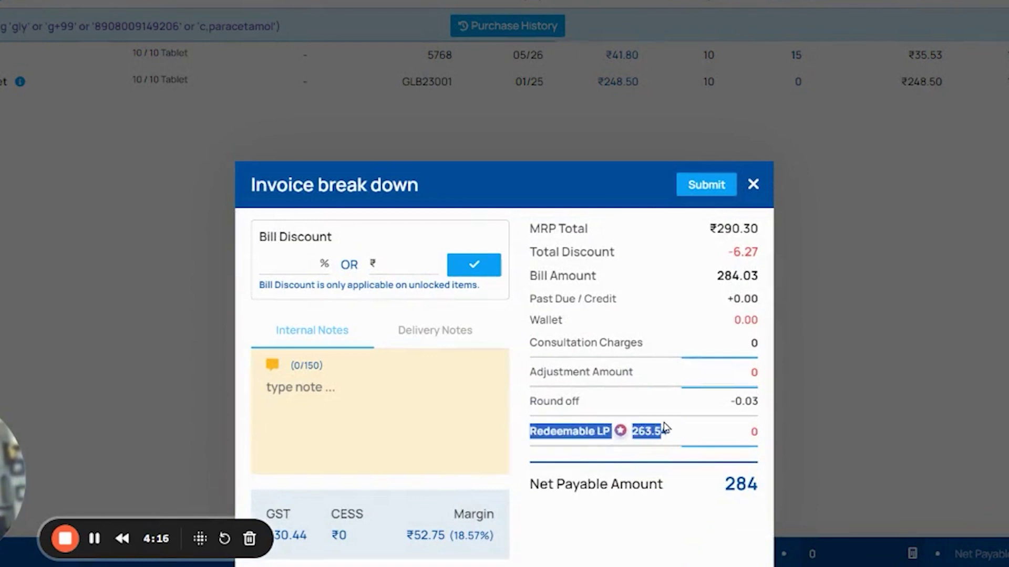
{"action": "left_click", "coordinate": [733, 428]}
{"action": "type", "text": "10"}
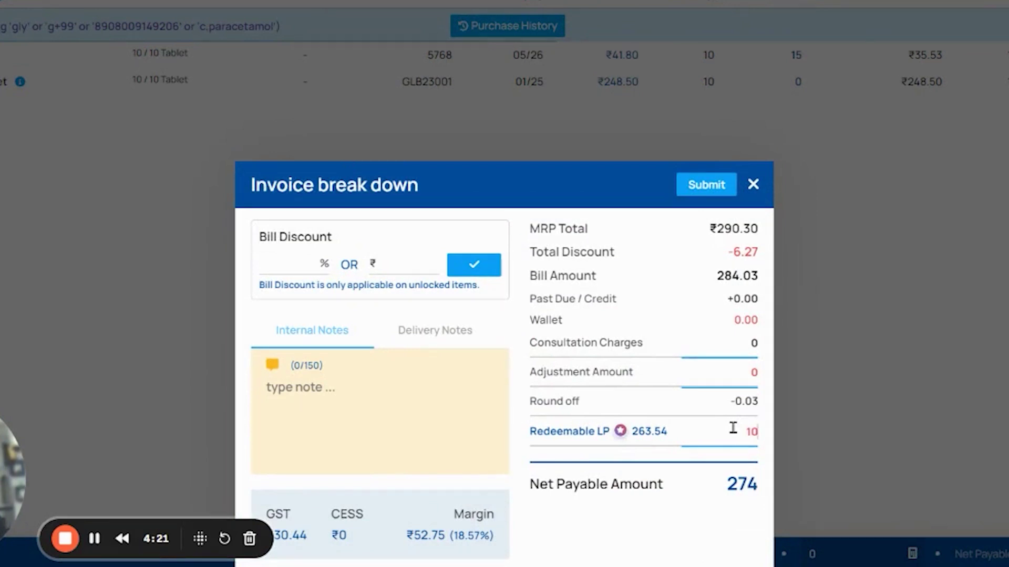
{"action": "left_click", "coordinate": [710, 185]}
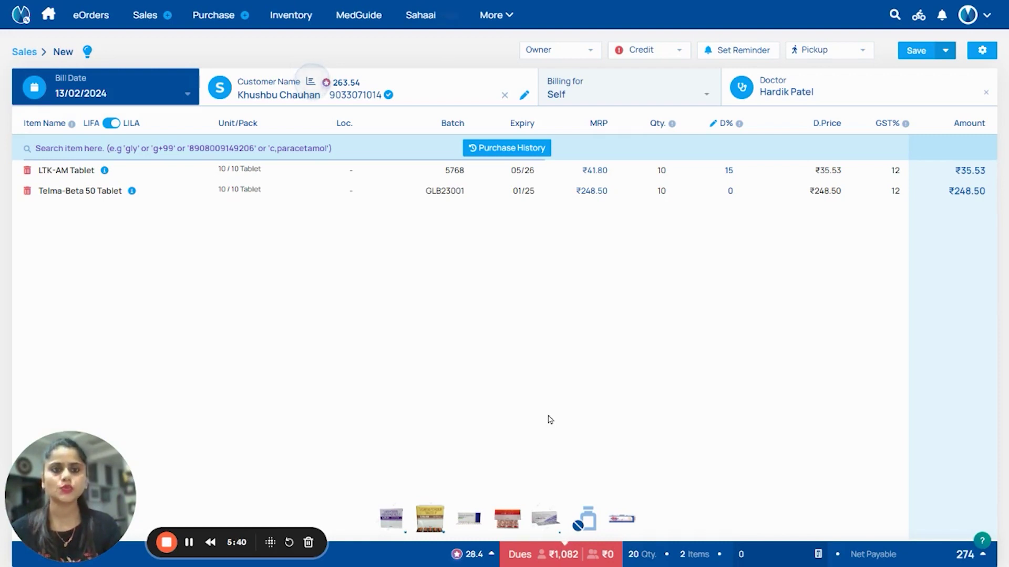
Exclude all items from earning points so the bill issues 0 instead of 28.40, and confirm.
{"action": "left_click", "coordinate": [457, 554]}
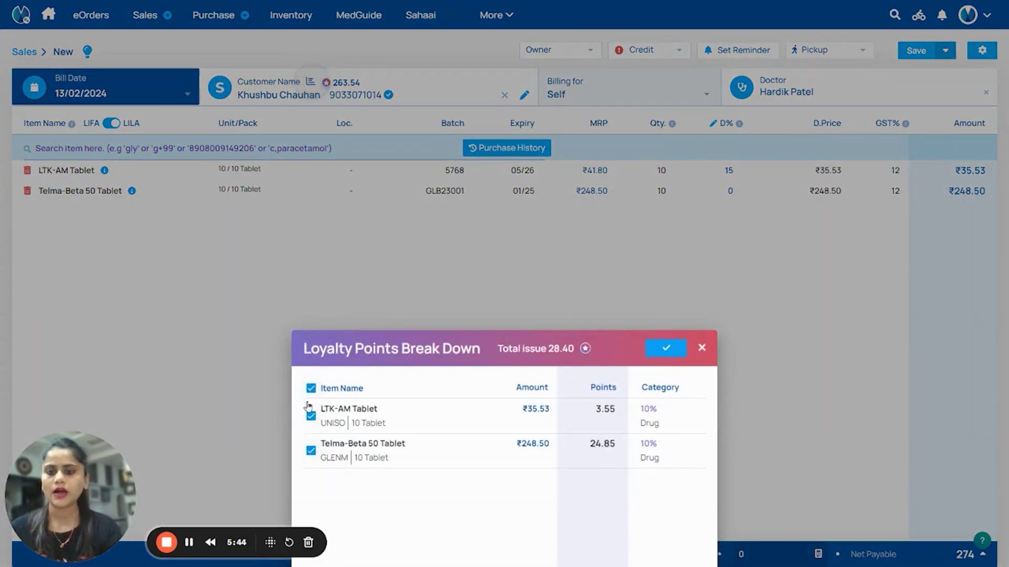
{"action": "left_click", "coordinate": [311, 390]}
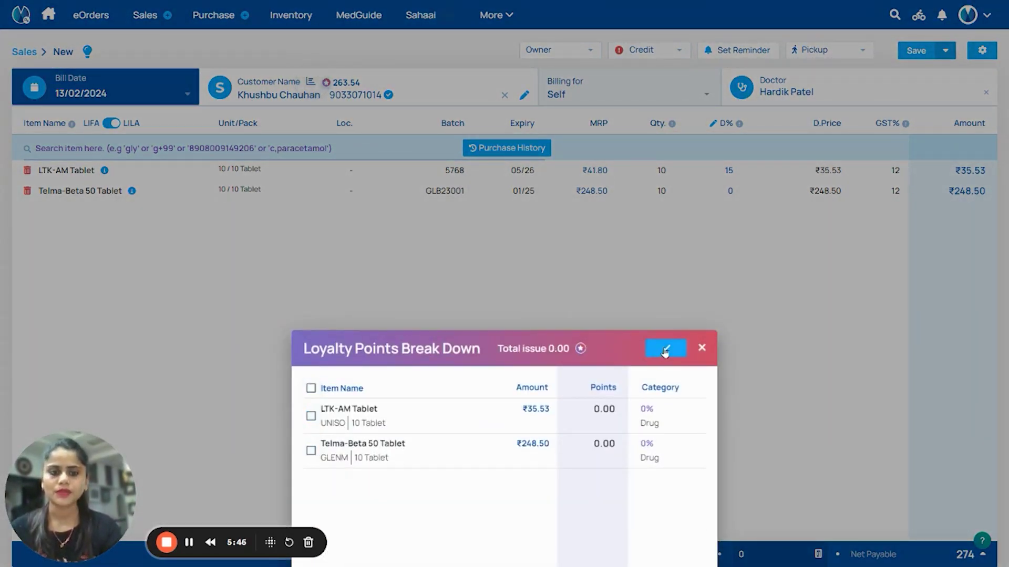
{"action": "left_click", "coordinate": [665, 351]}
{"action": "left_click", "coordinate": [475, 311]}
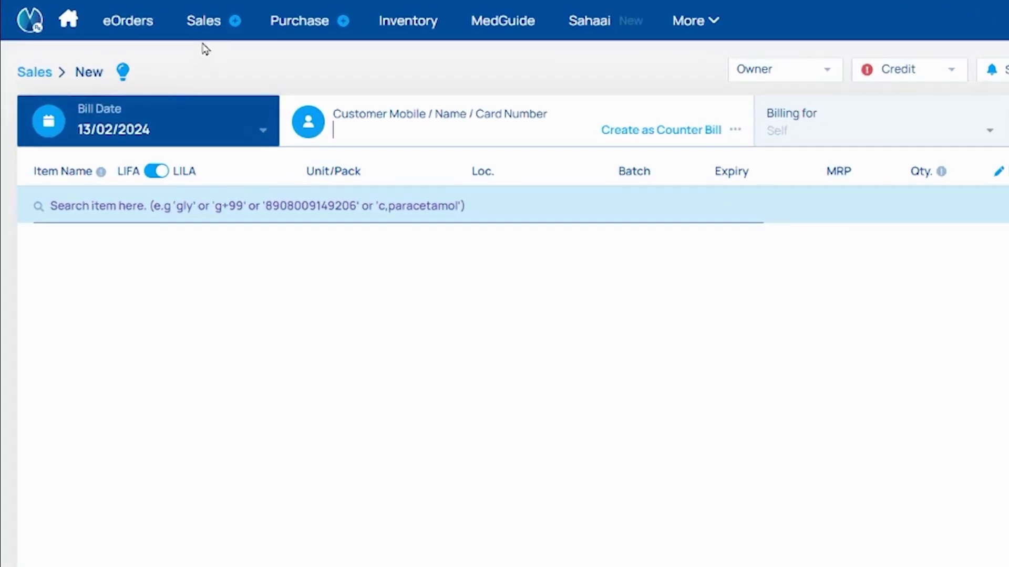
Open the latest sales bill, select Ltk 50 Tablet, and create a return for it.
{"action": "mouse_move", "coordinate": [212, 23]}
{"action": "left_click", "coordinate": [222, 57]}
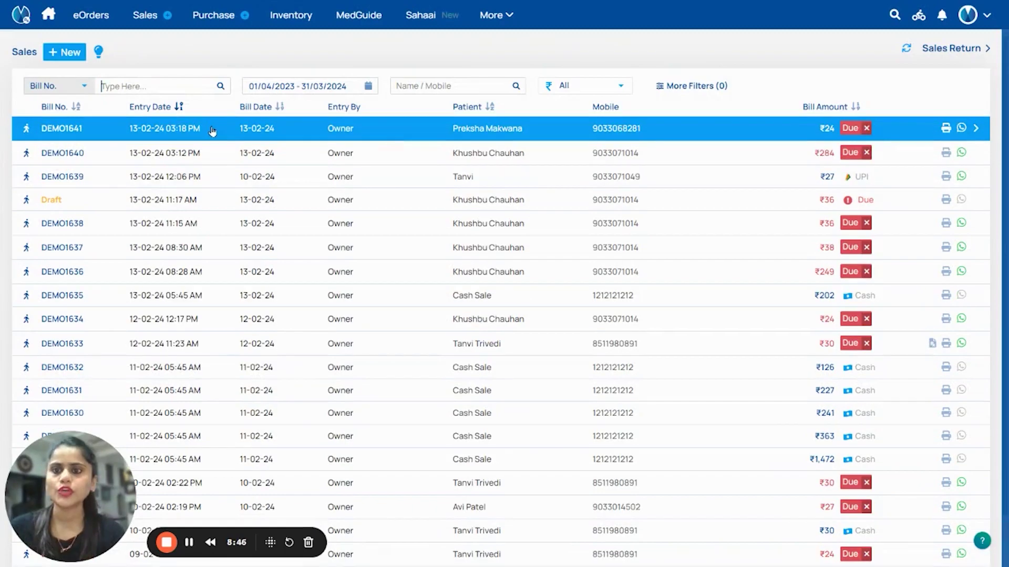
{"action": "left_click", "coordinate": [213, 128]}
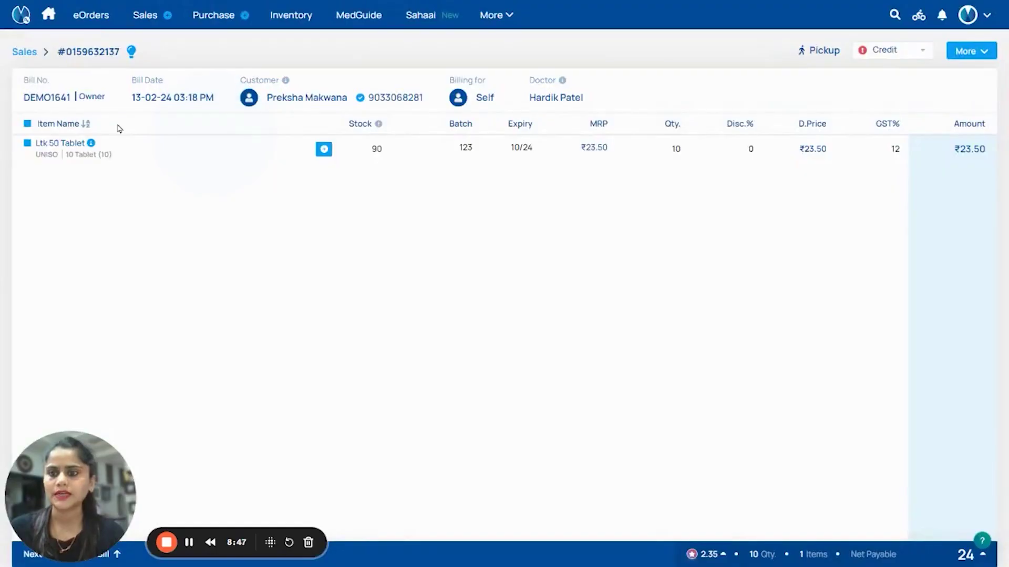
{"action": "left_click", "coordinate": [28, 143]}
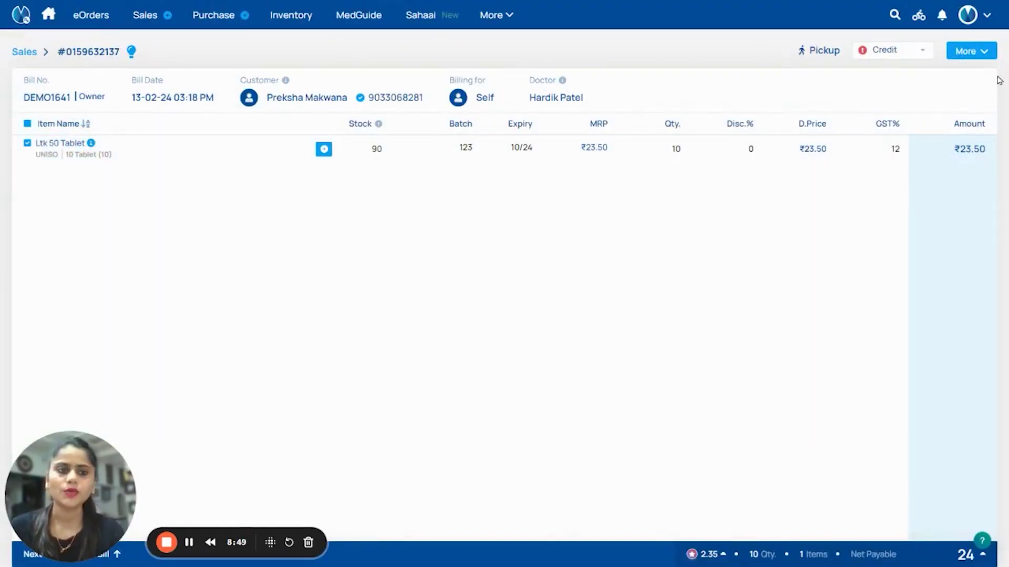
{"action": "left_click", "coordinate": [969, 53]}
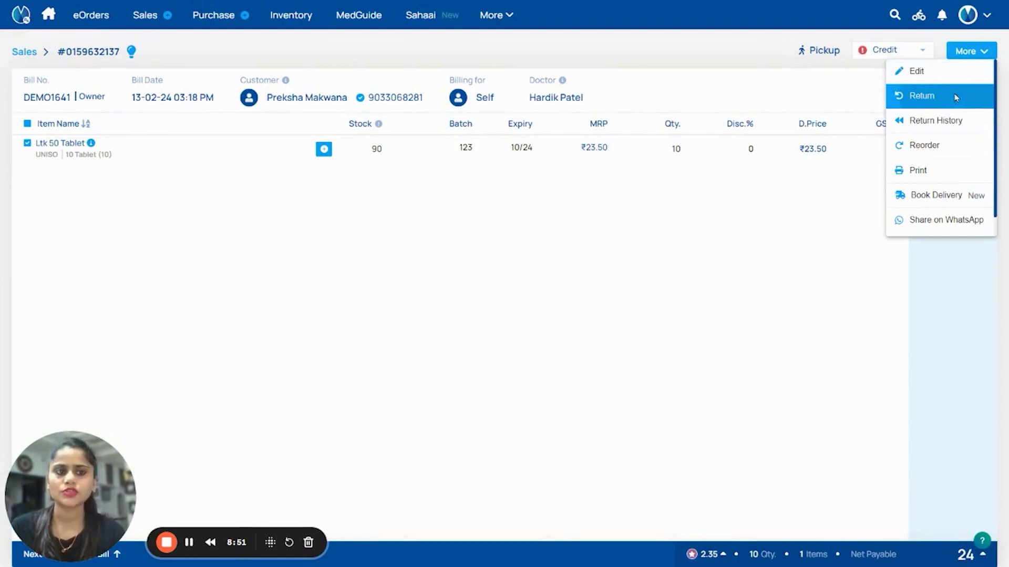
{"action": "left_click", "coordinate": [956, 98]}
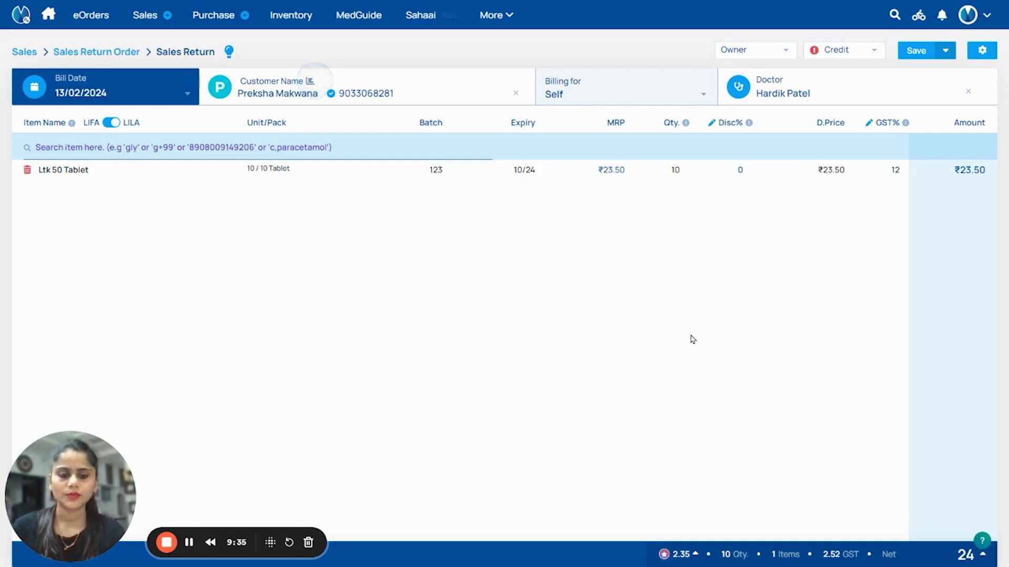
Check the 2.35 loyalty points to be revoked, then save the Ltk 50 Tablet return.
{"action": "left_click", "coordinate": [677, 554]}
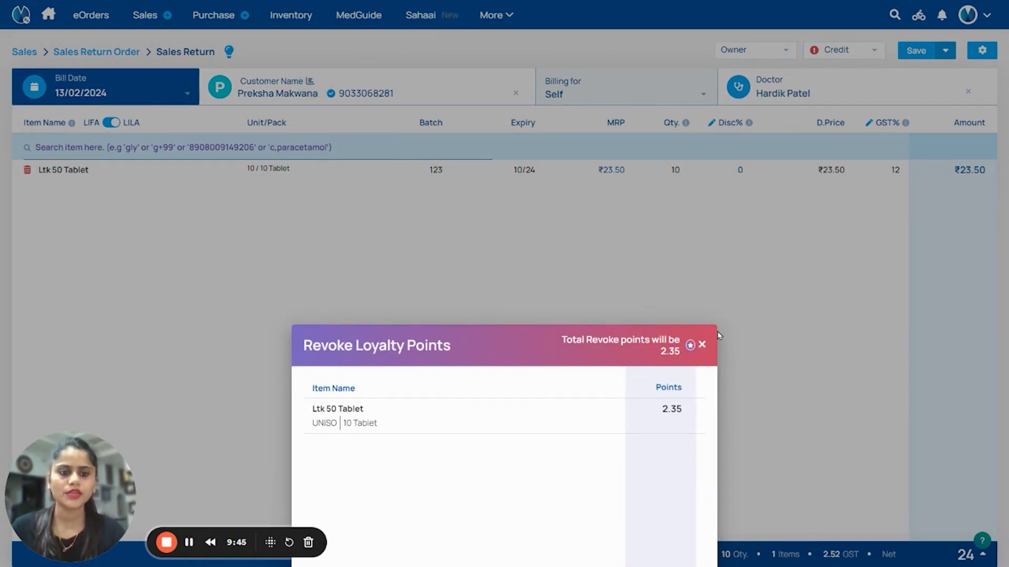
{"action": "left_click", "coordinate": [702, 345]}
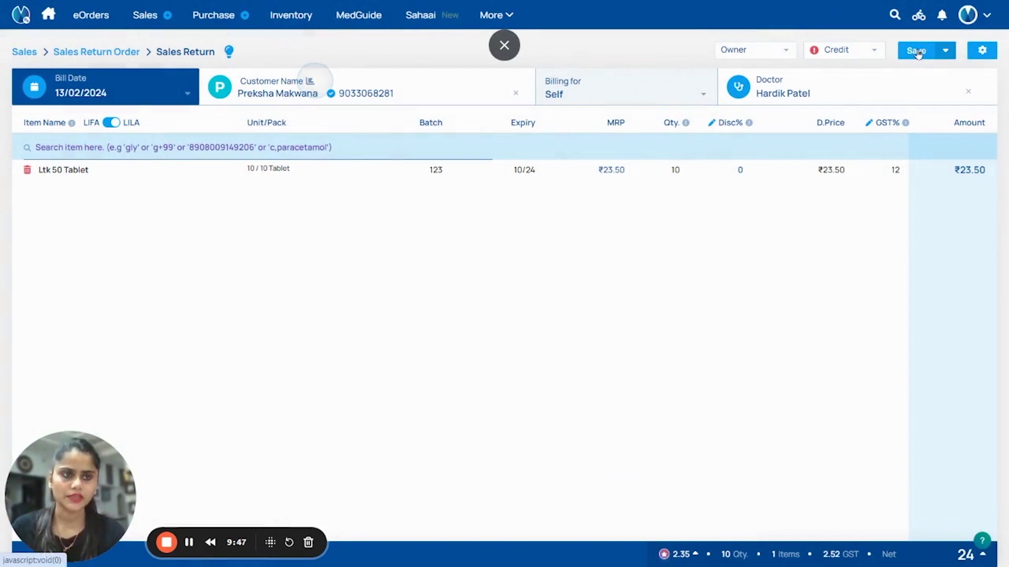
{"action": "left_click", "coordinate": [916, 50]}
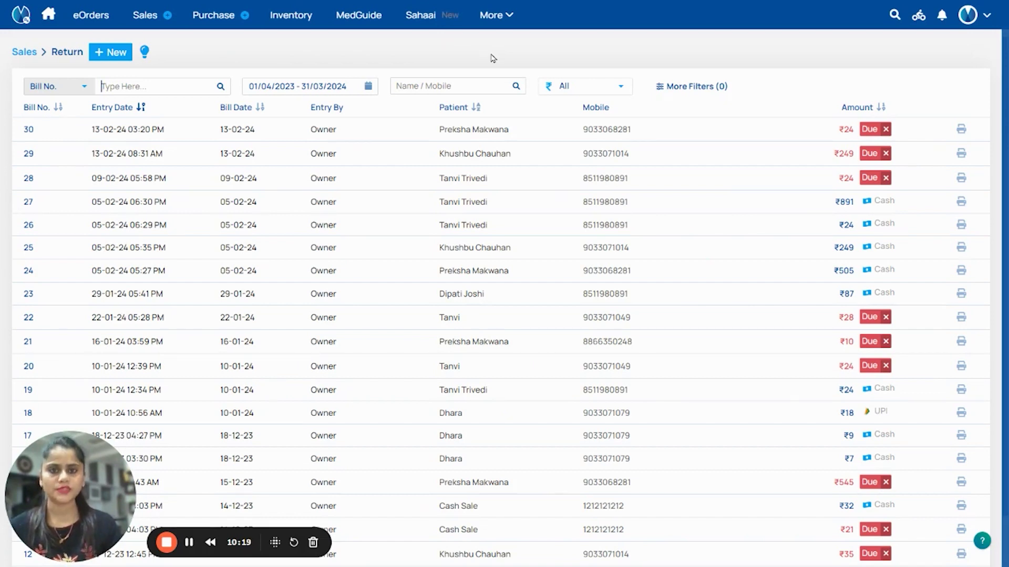
Open Cash Management from the top bar's More menu.
{"action": "left_click", "coordinate": [492, 15]}
{"action": "left_click", "coordinate": [492, 171]}
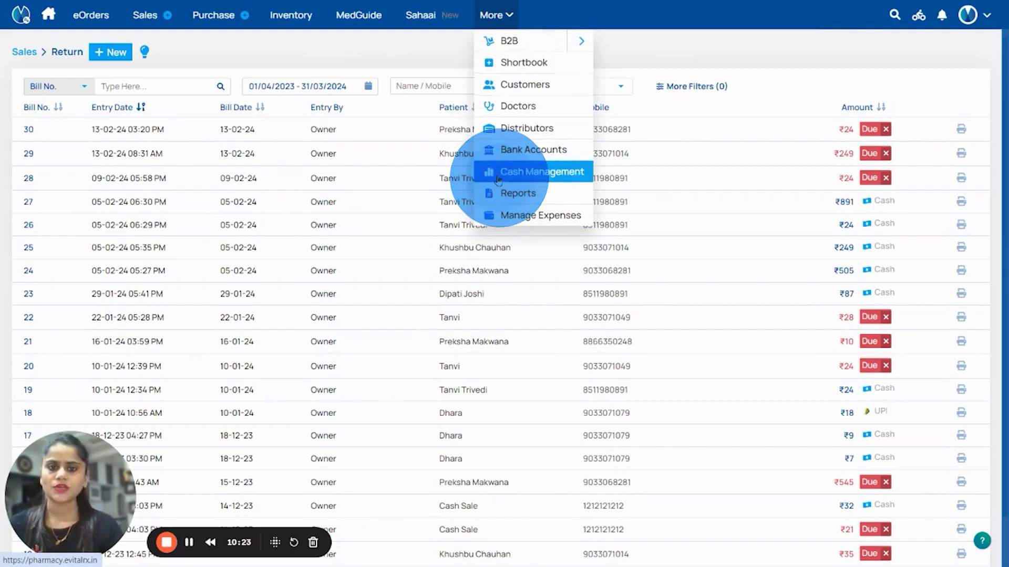